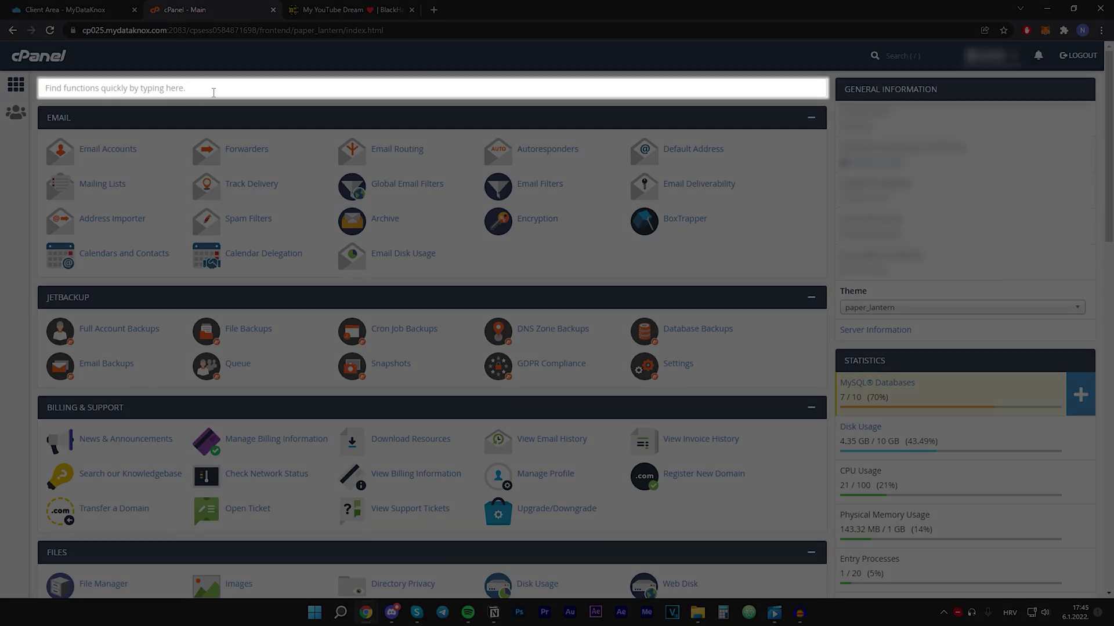
Step: Search cPanel's functions for 'Softaculous' to list its WordPress tools
text(Softac)
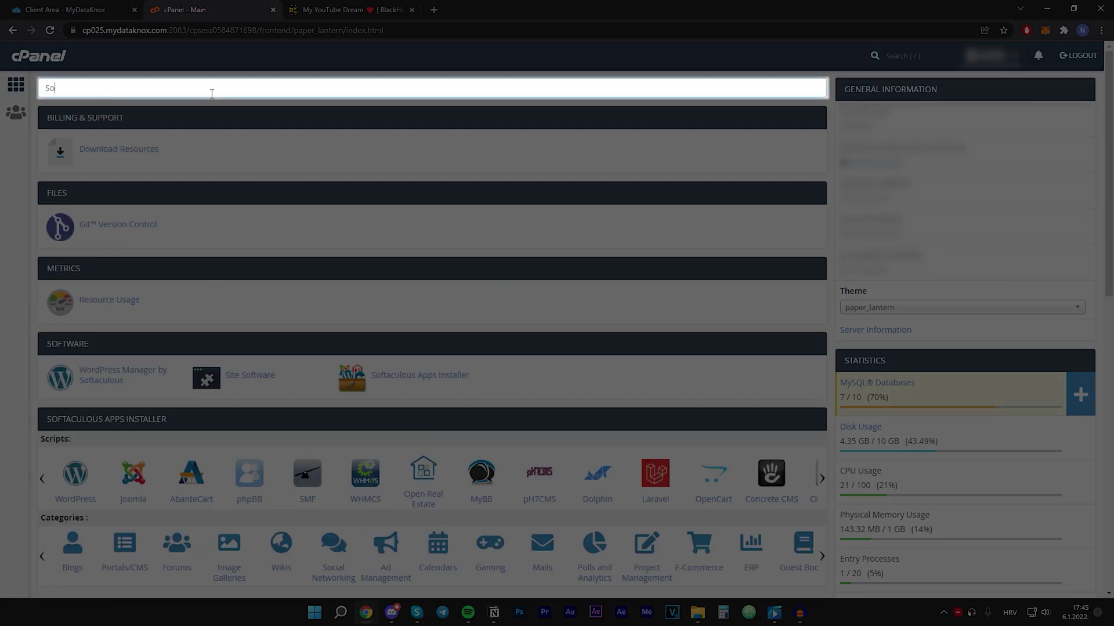
text(ulous)
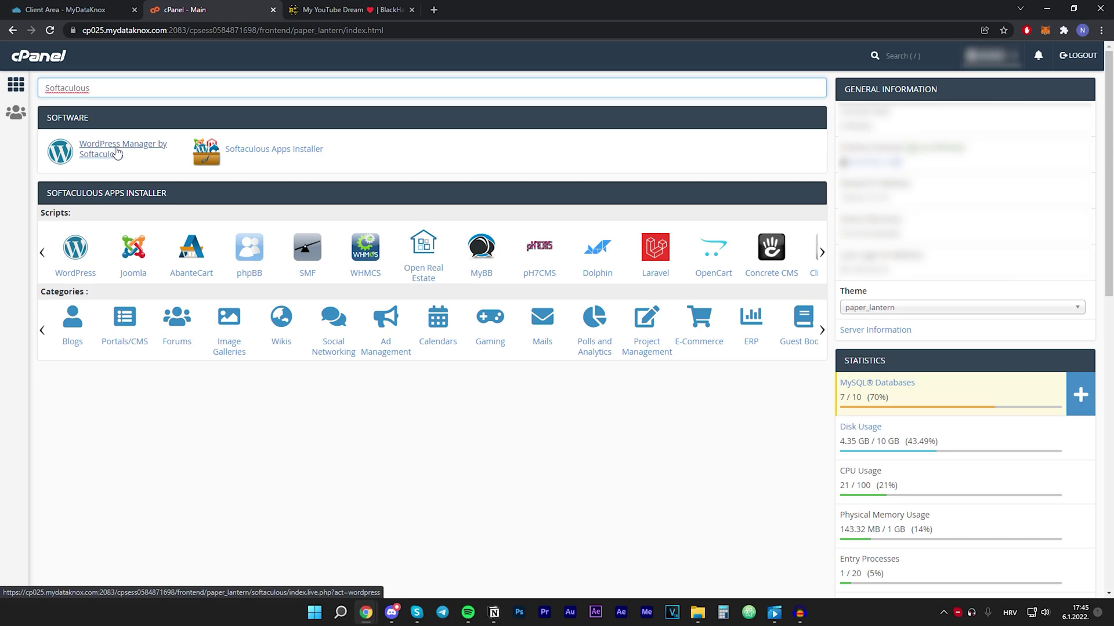
Step: Open WordPress Manager by Softaculous and choose wp-king.co as the install domain
click(118, 152)
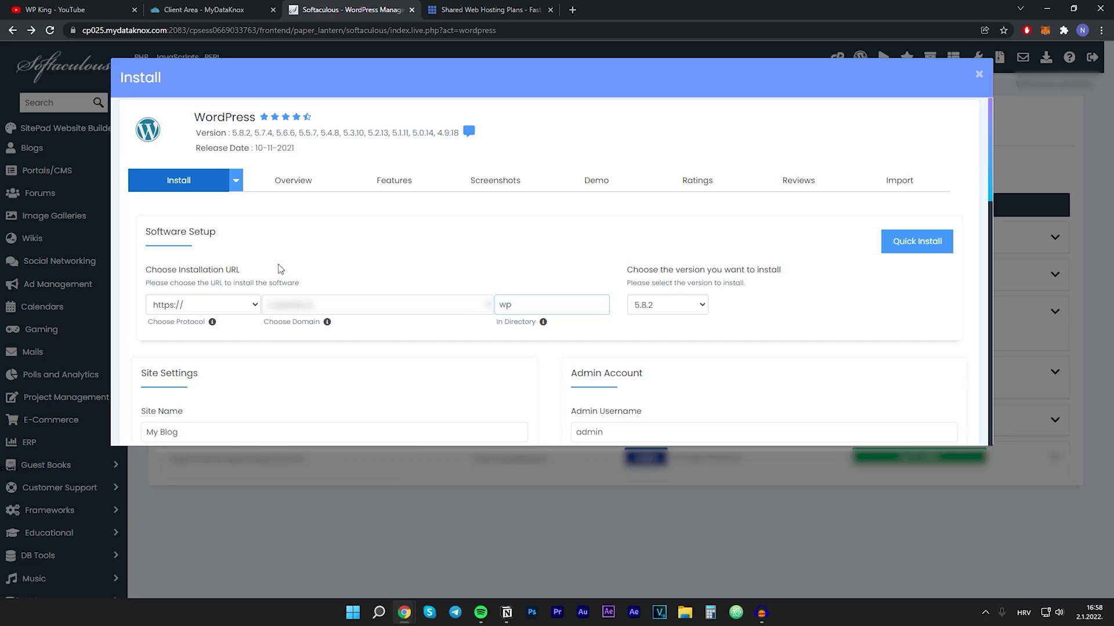
click(349, 304)
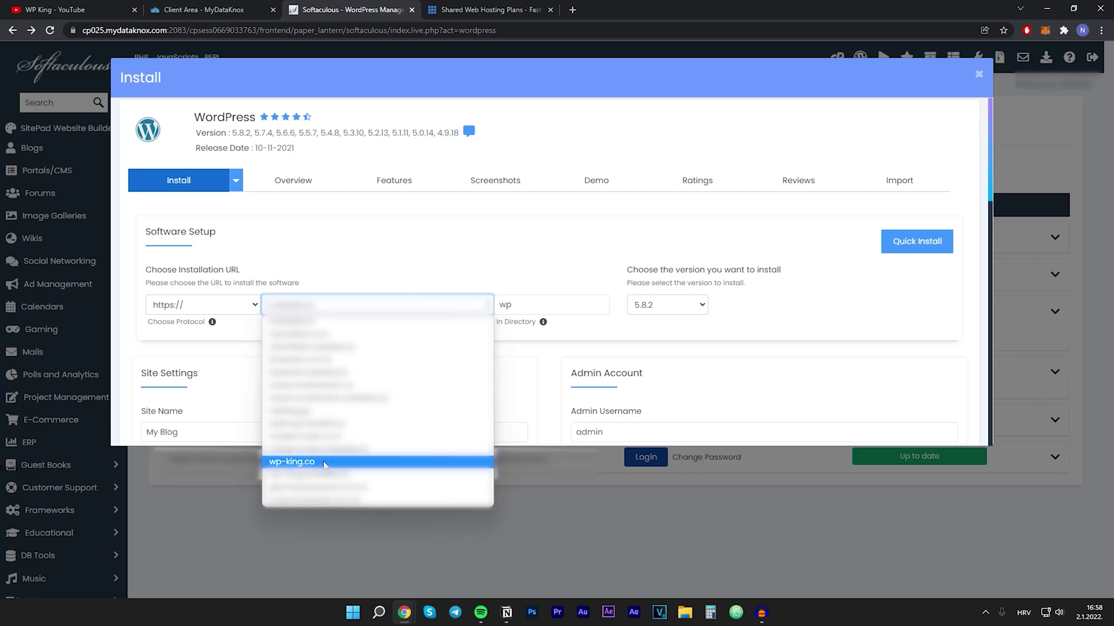
click(324, 462)
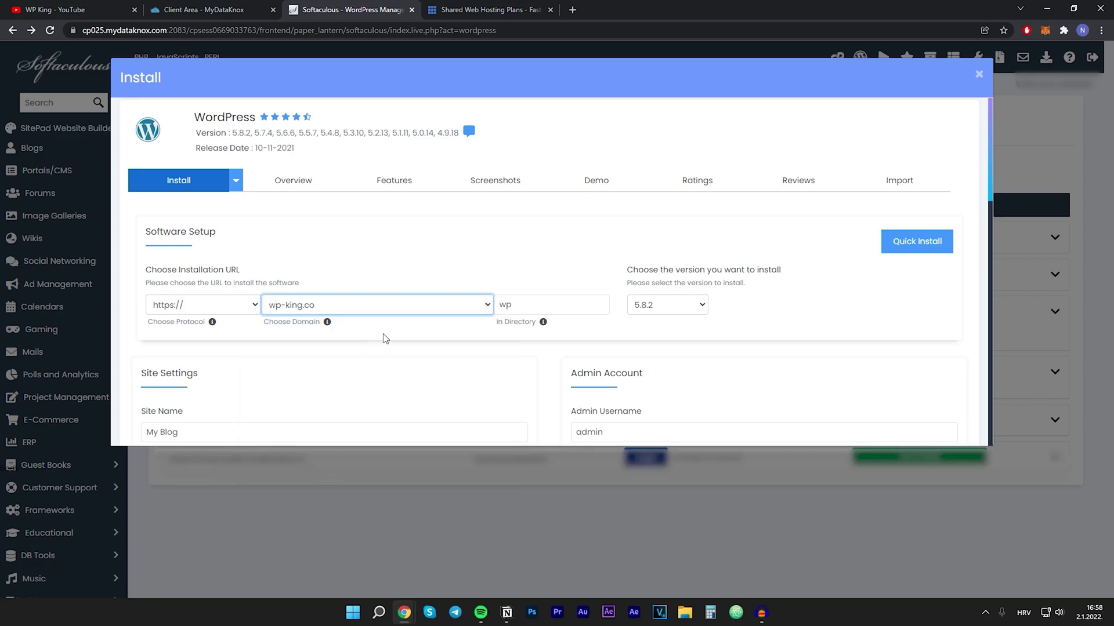
double_click(522, 306)
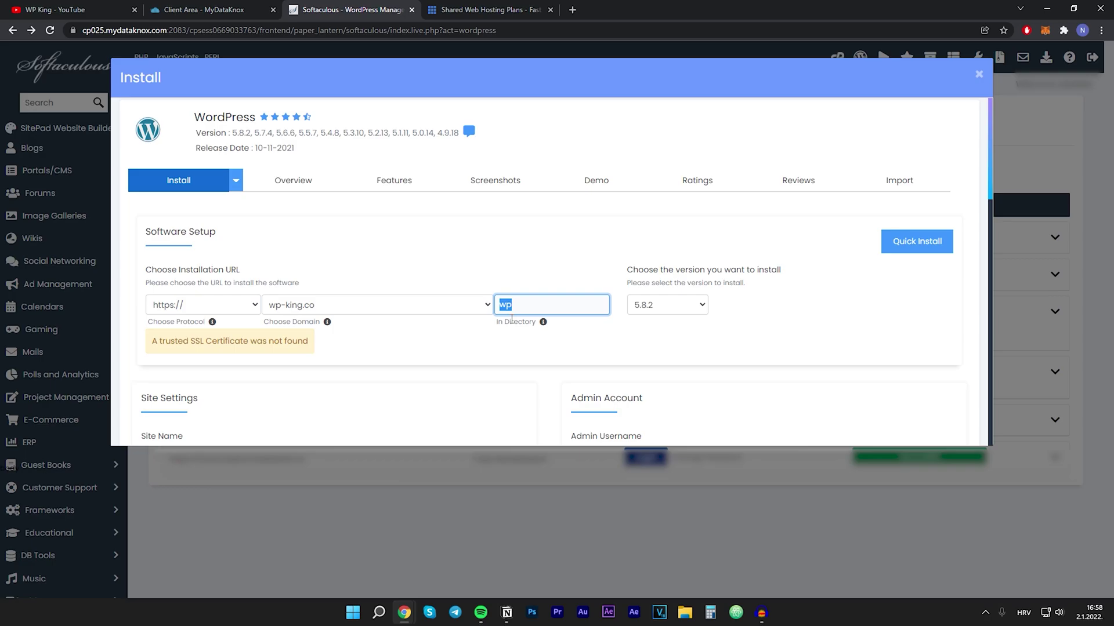
key(BackSpace)
click(203, 304)
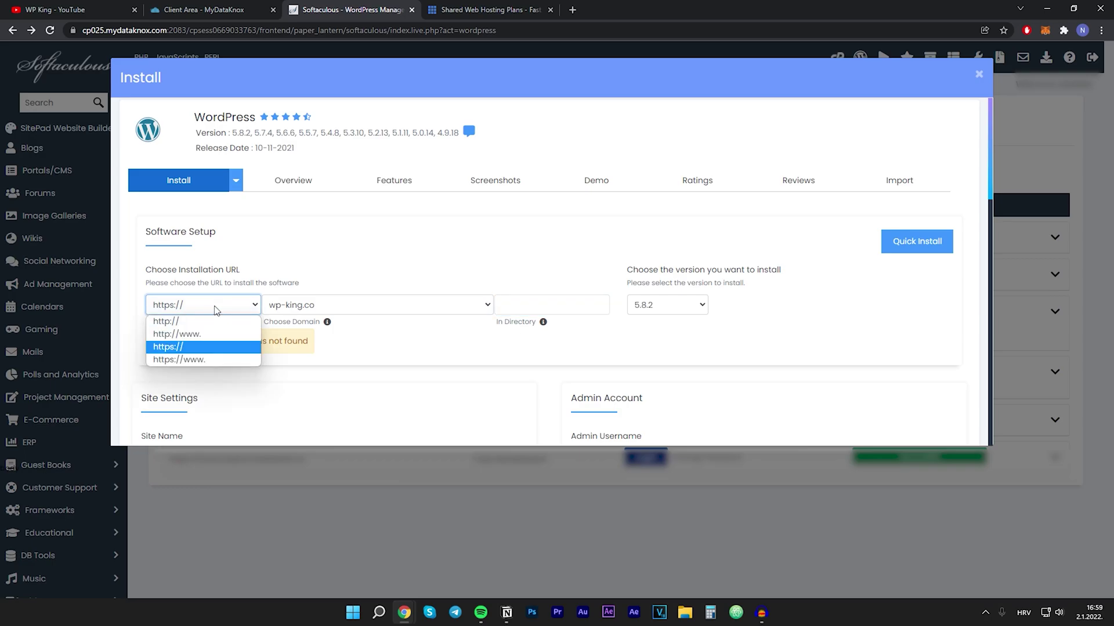
click(186, 363)
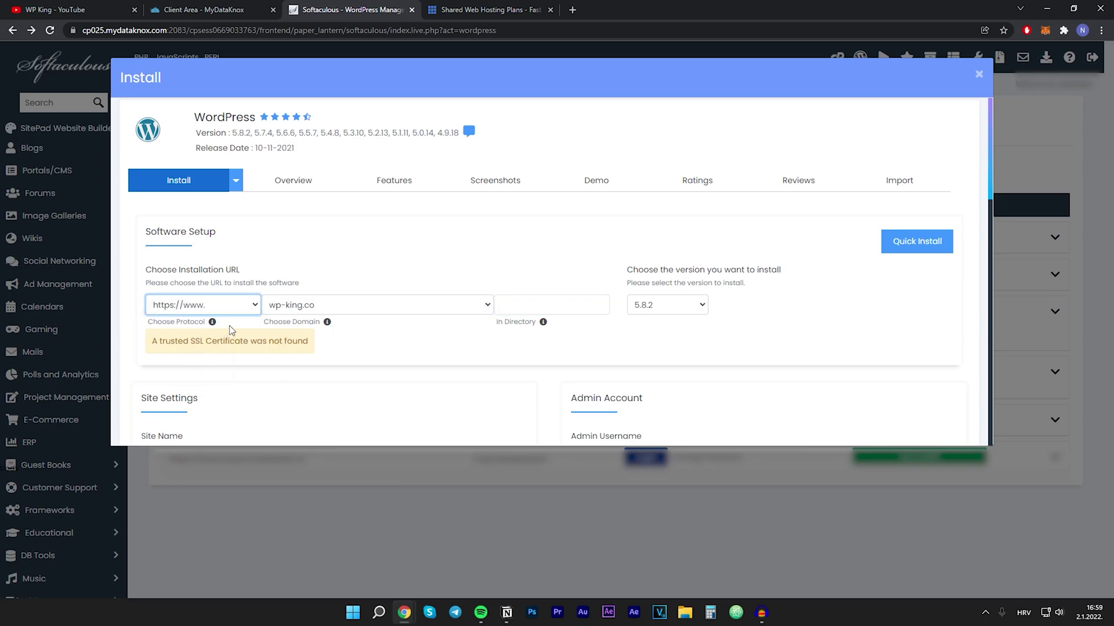
click(692, 304)
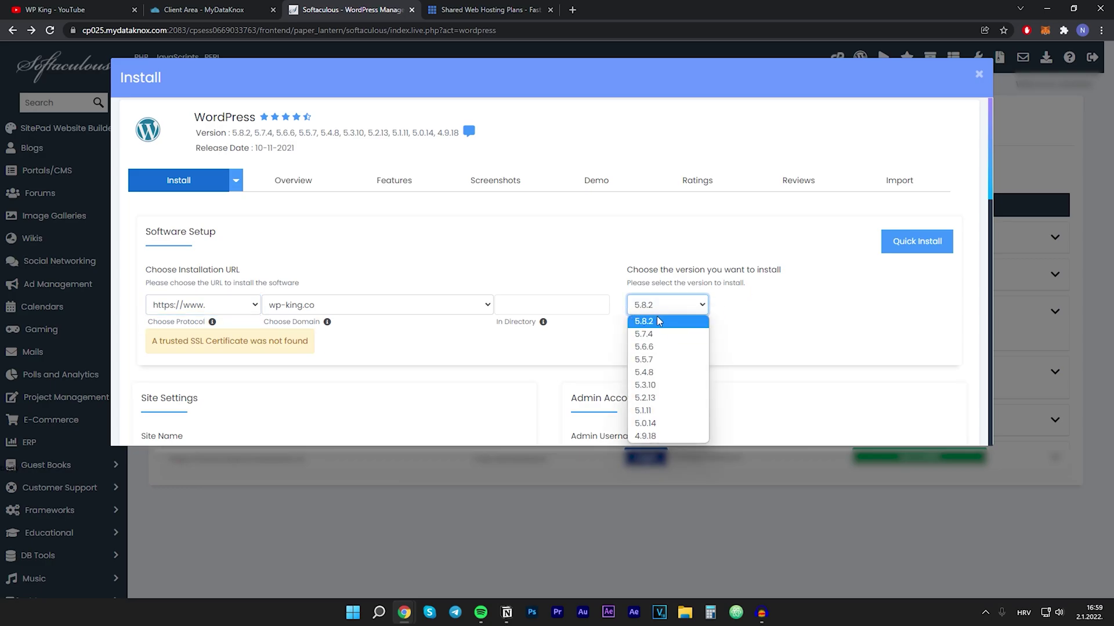
Step: Keep version 5.8.2 and name the site 'WP King' with description 'Learn Wordpress For Free'
click(684, 305)
scroll(556, 339, down, 3)
scroll(556, 339, down, 1)
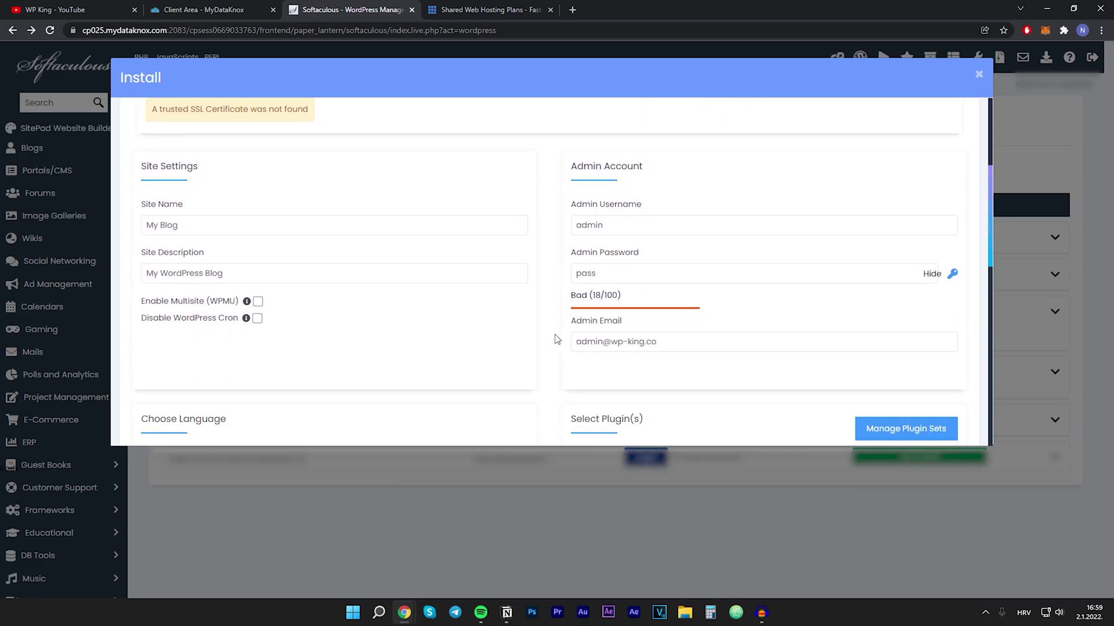
click(225, 228)
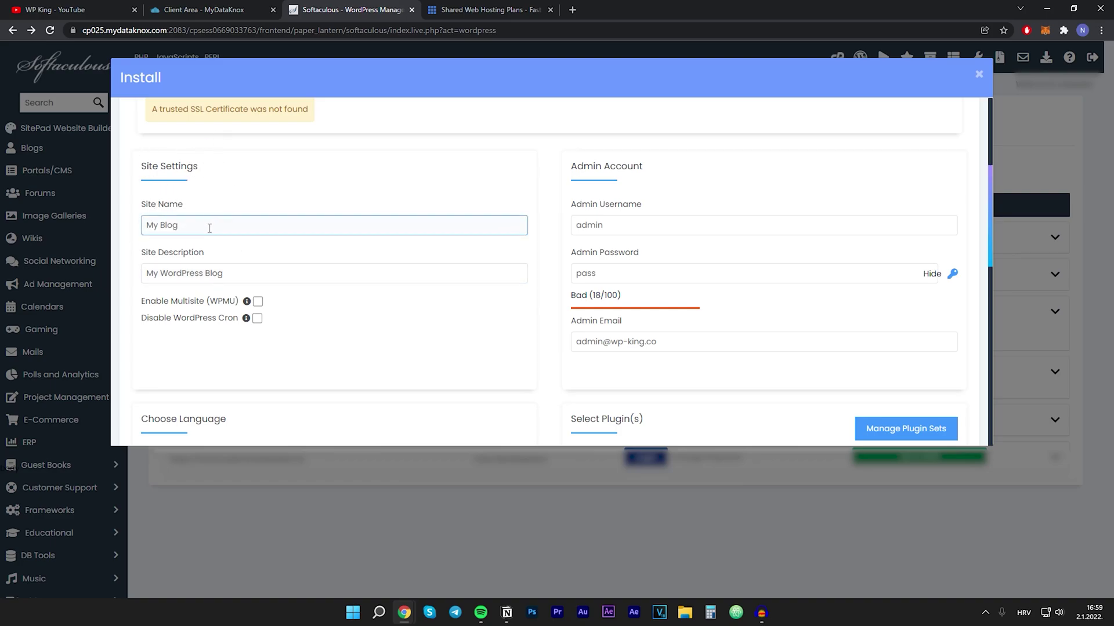
drag(200, 232, 146, 233)
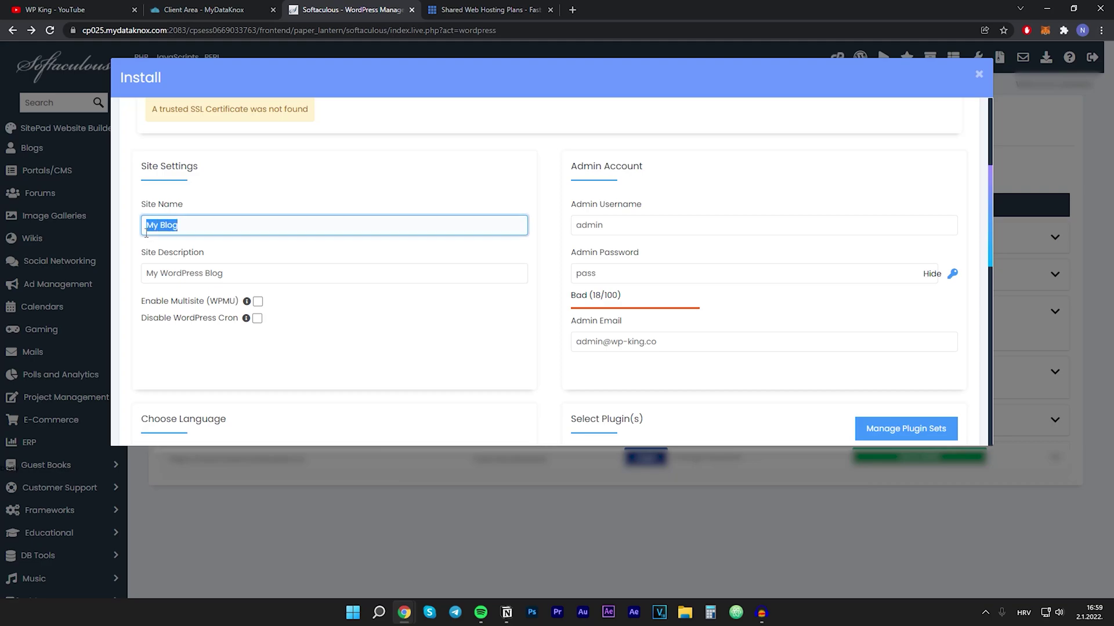
text(WP King)
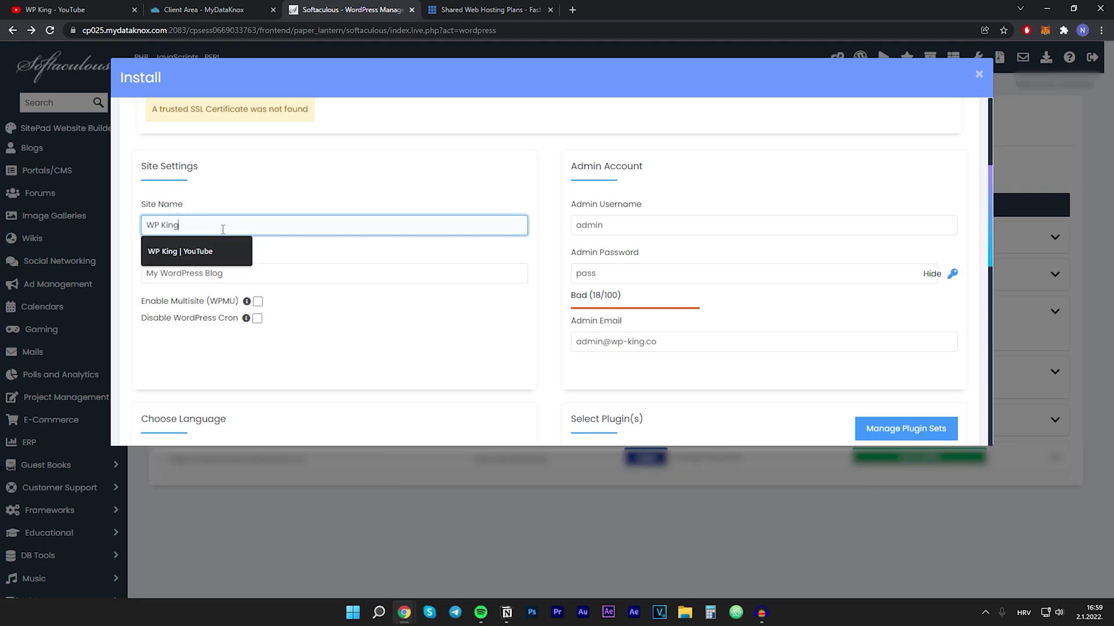
triple_click(240, 280)
key(BackSpace)
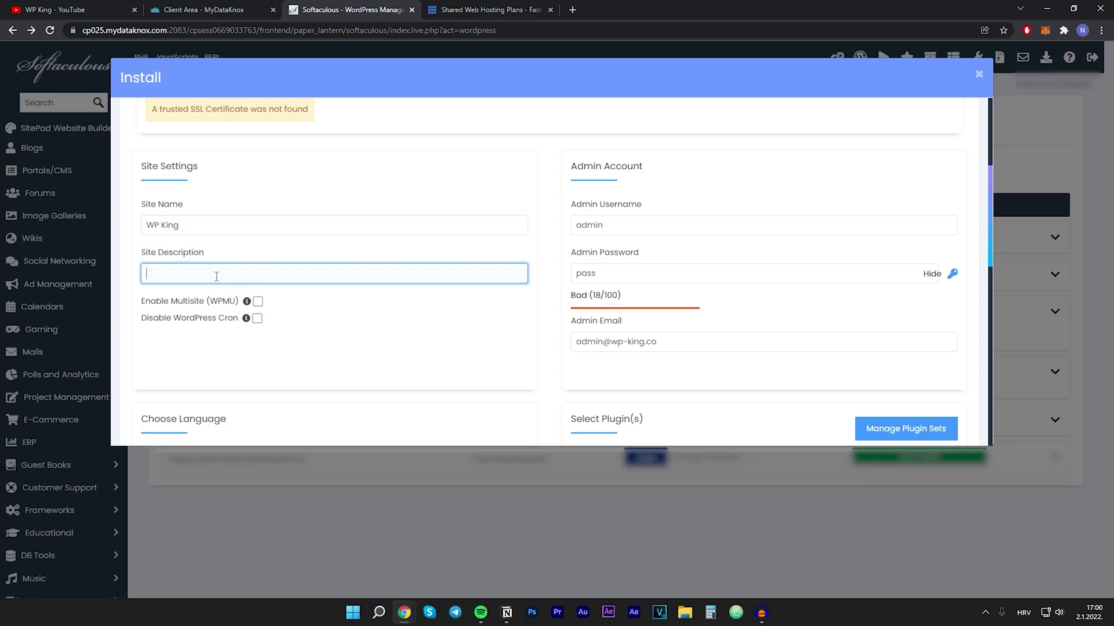
text(Learn Wordpress For Free)
click(472, 204)
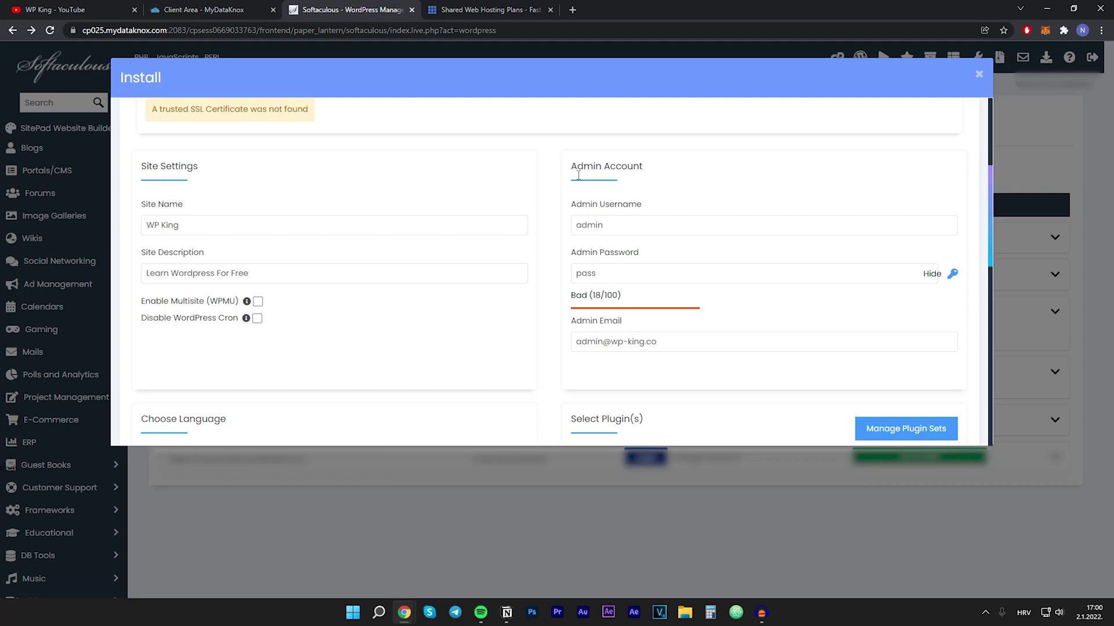
Step: Replace the default admin username and enter a new strong admin password
click(638, 208)
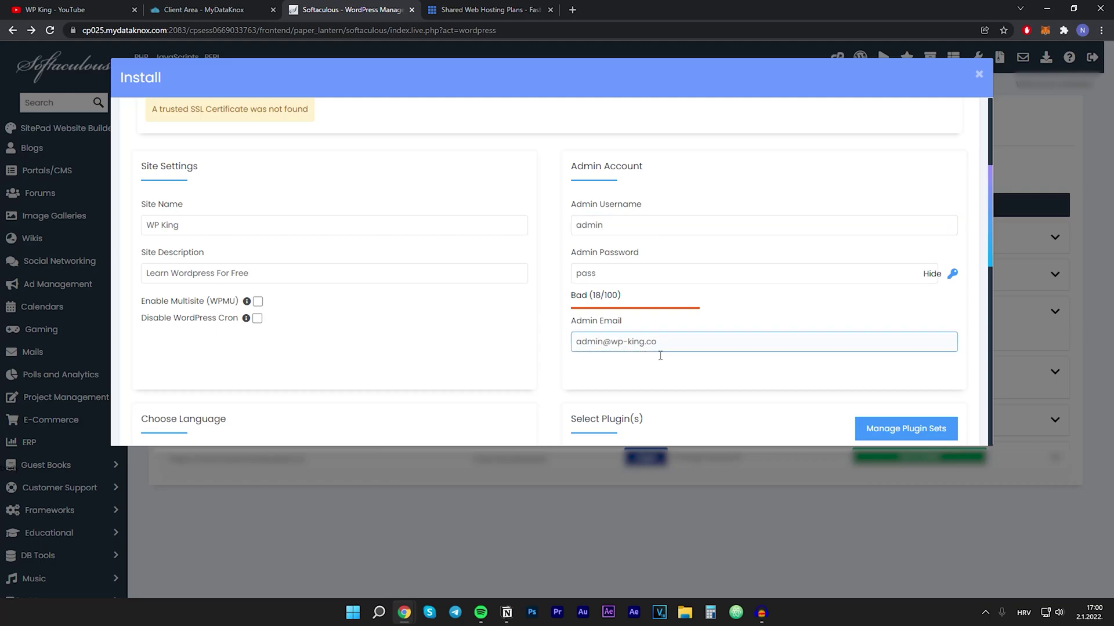
click(641, 210)
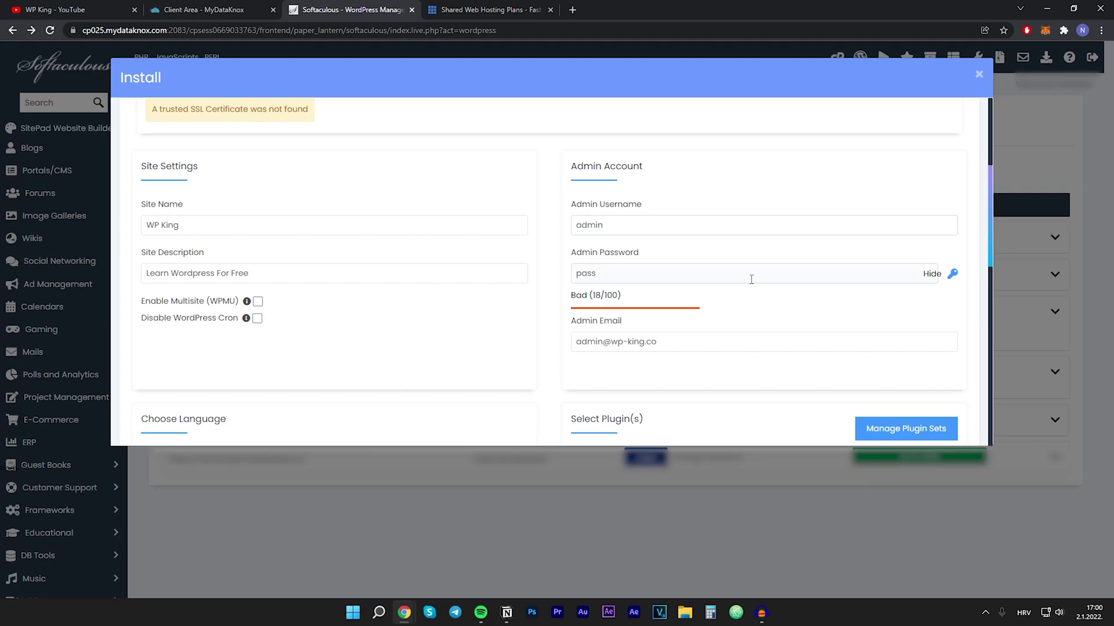
double_click(623, 232)
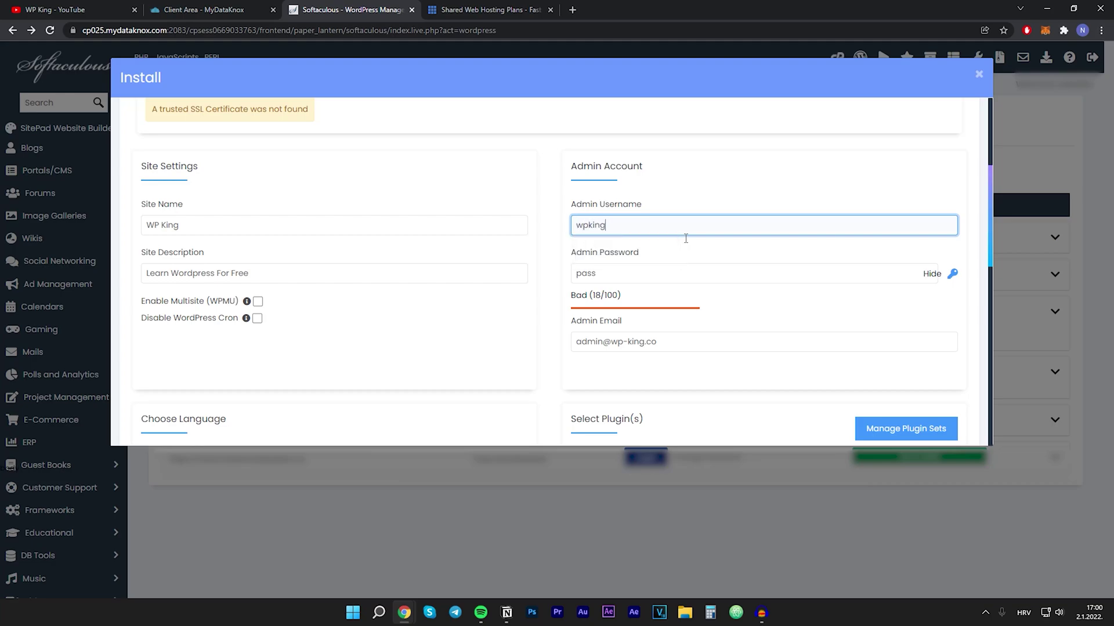
key(Tab)
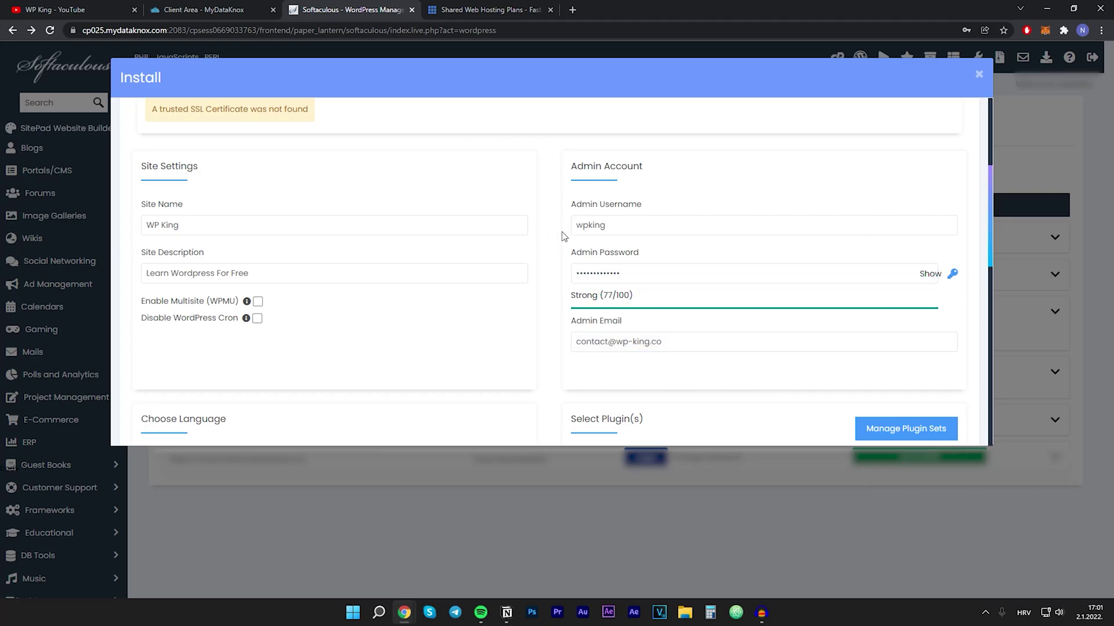
scroll(554, 265, down, 5)
scroll(554, 266, up, 2)
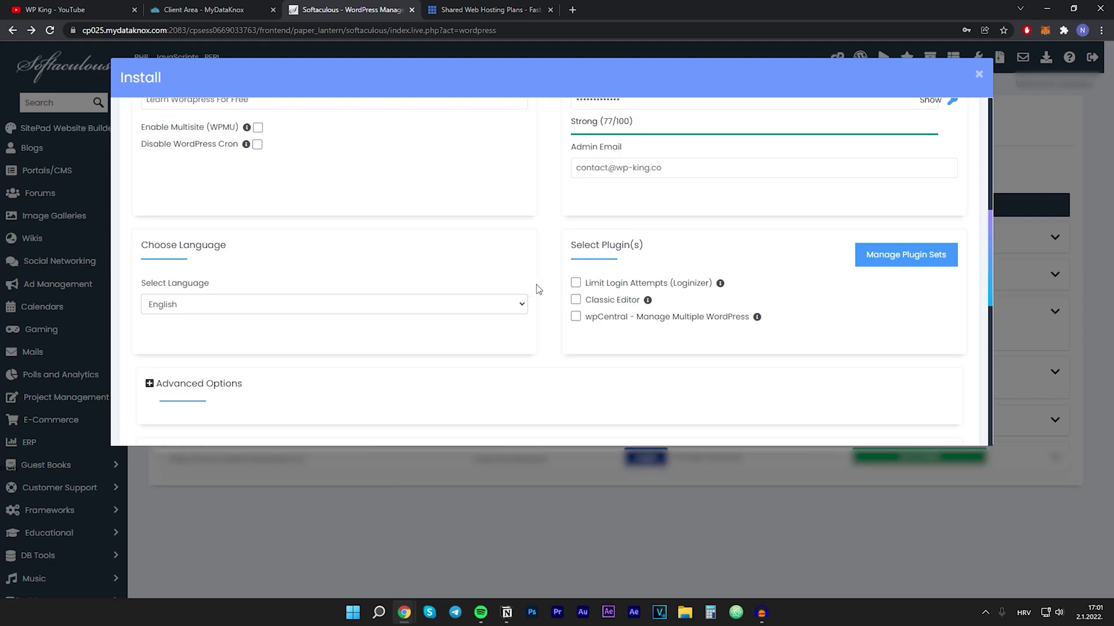
scroll(580, 301, down, 3)
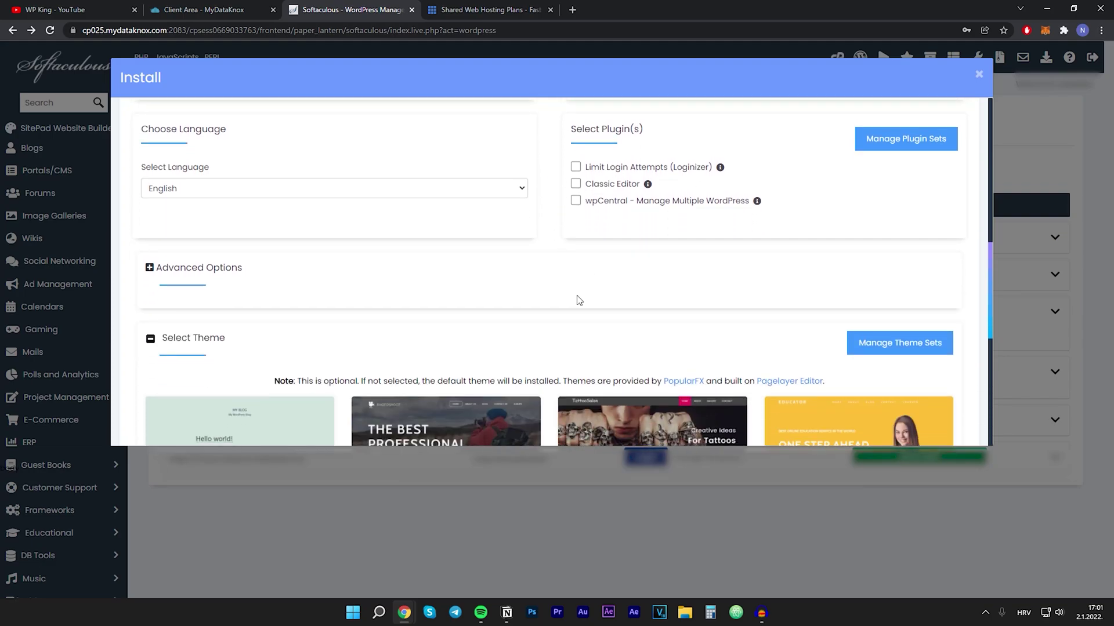
click(204, 212)
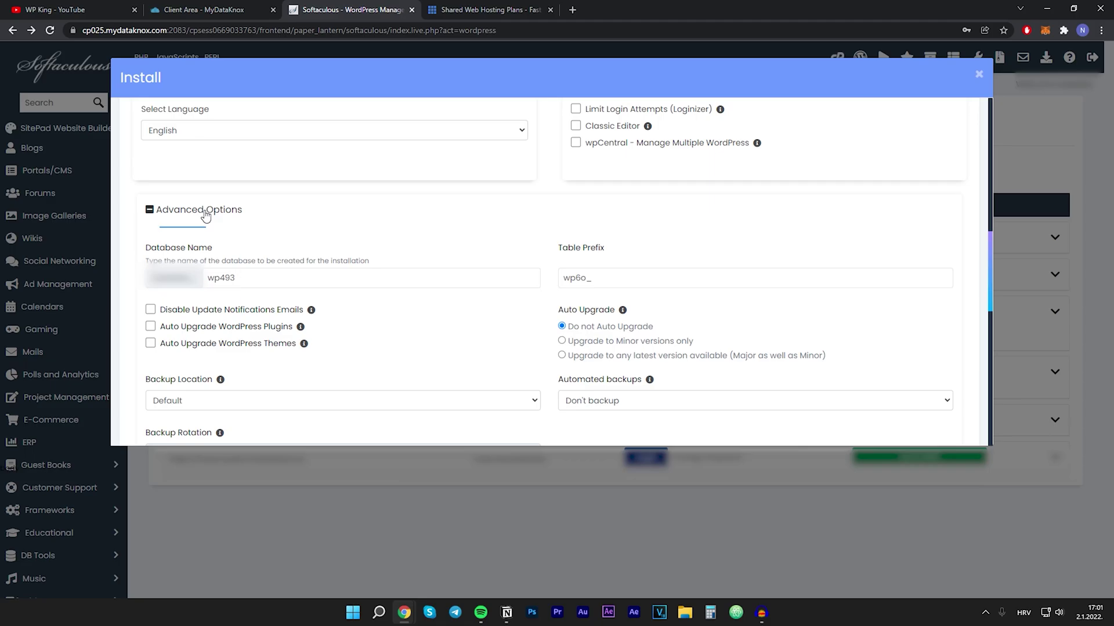
scroll(497, 182, down, 1)
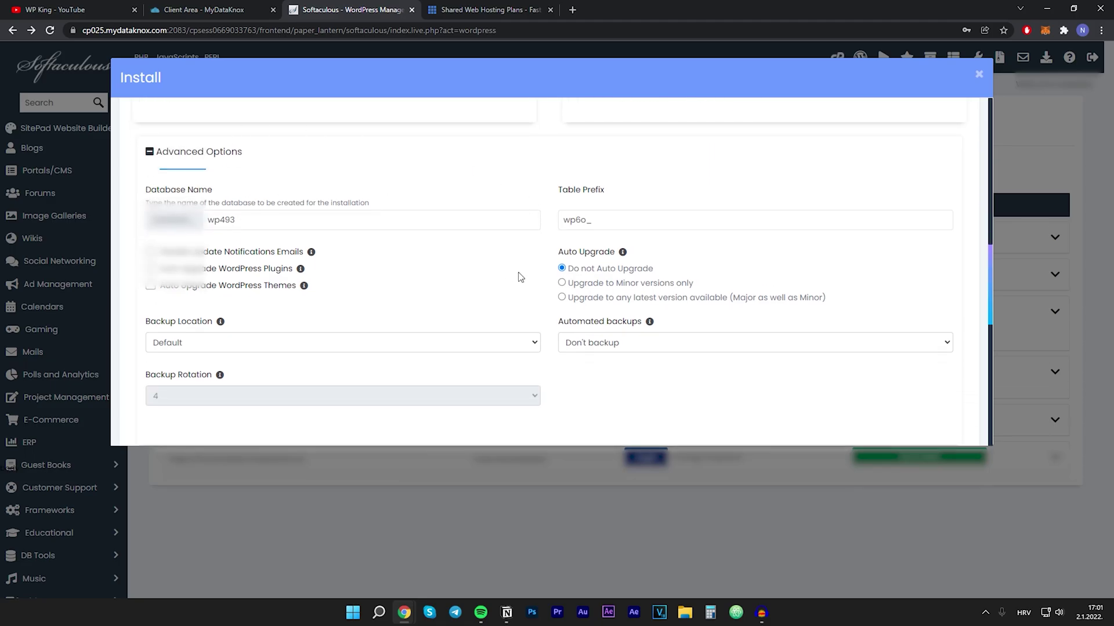
click(200, 156)
scroll(400, 181, down, 2)
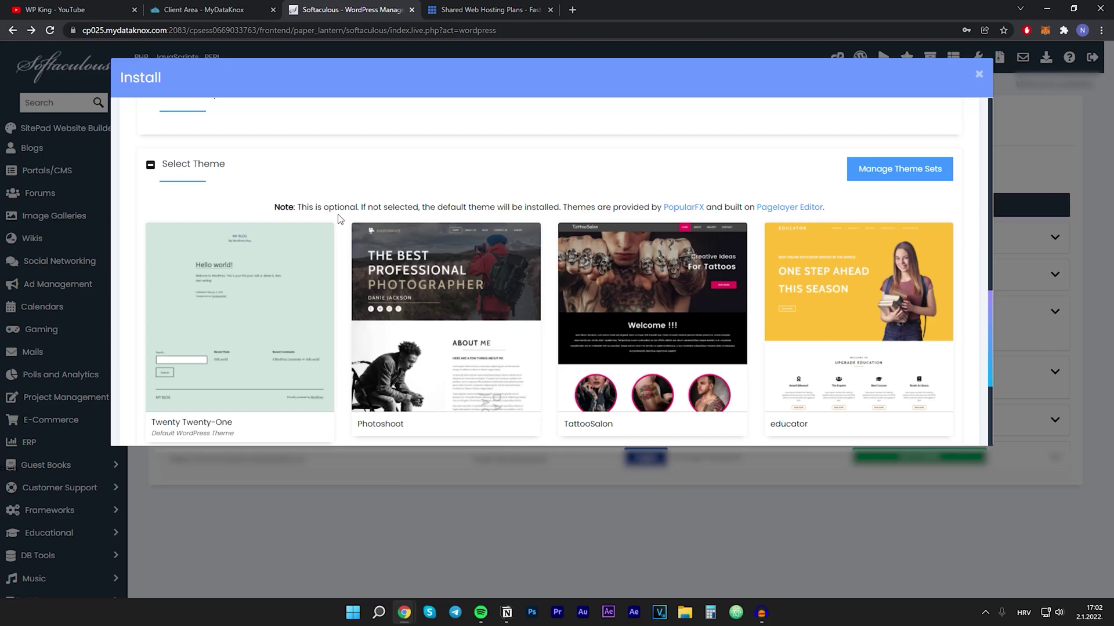
scroll(341, 220, down, 4)
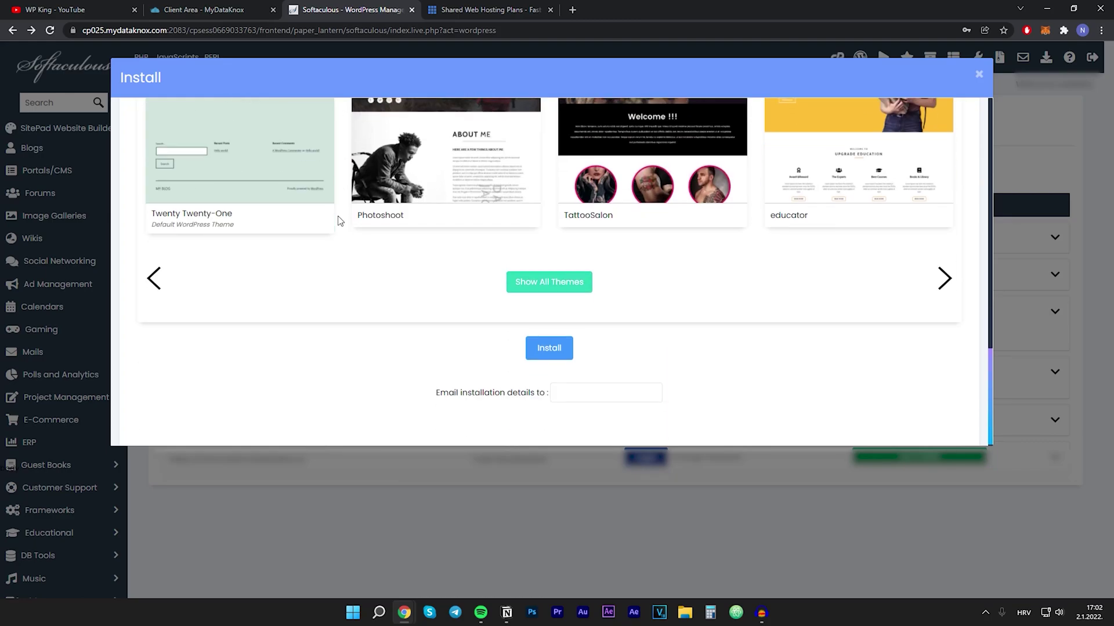
Step: Install WordPress, dismissing the browser's save-password offer while it runs
click(559, 342)
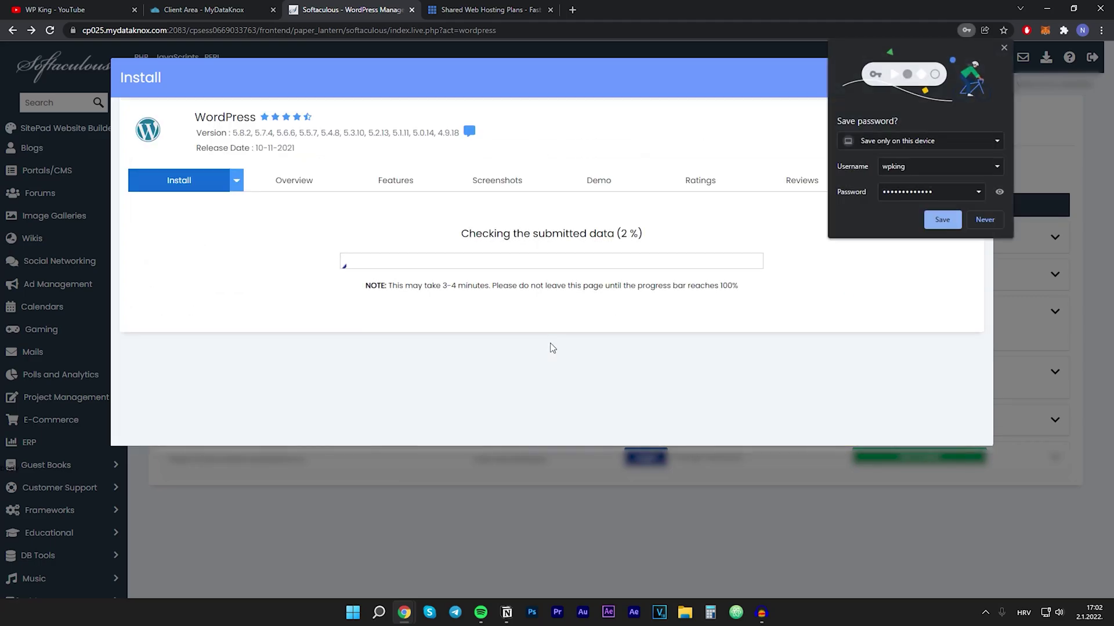
click(1006, 46)
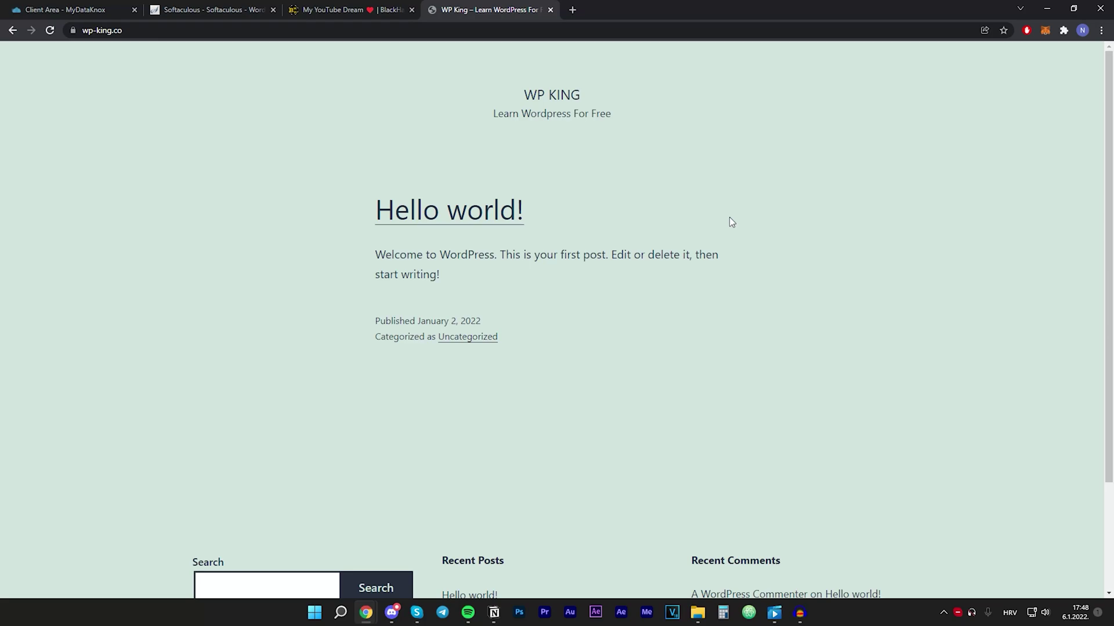
Step: Go to the site's /wp-admin address to reach the WordPress login page
click(507, 40)
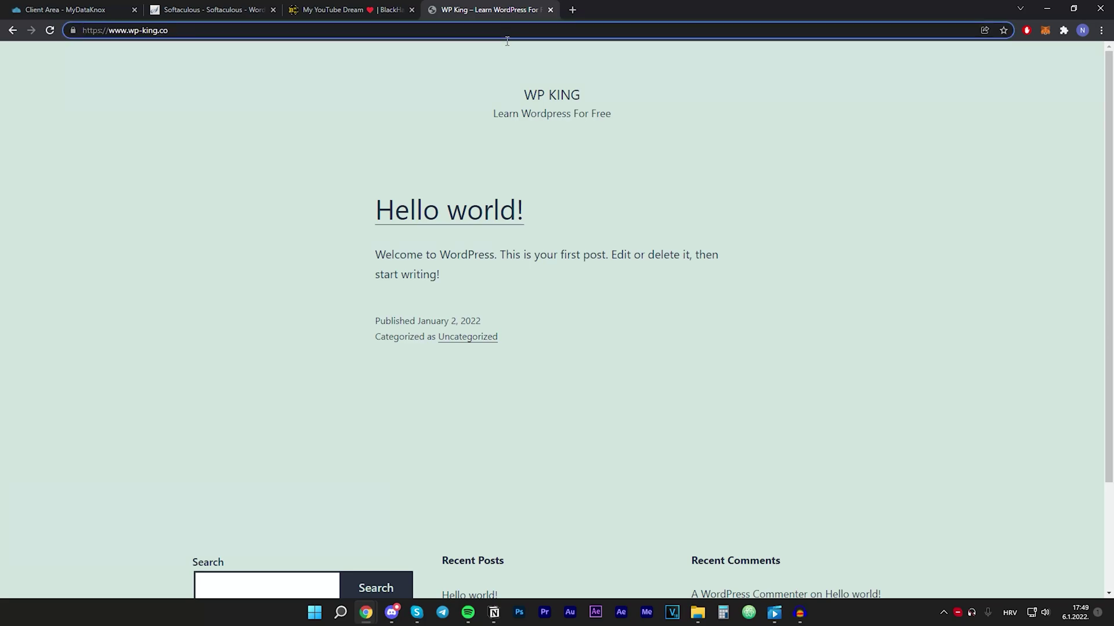
text(/wp-adm)
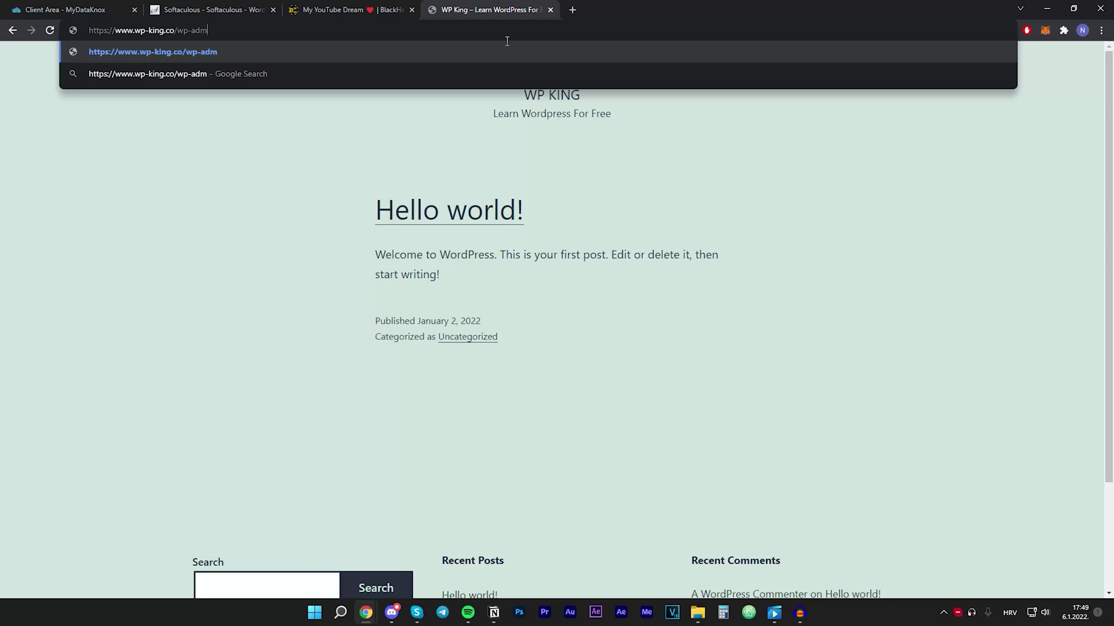
text(in)
key(Return)
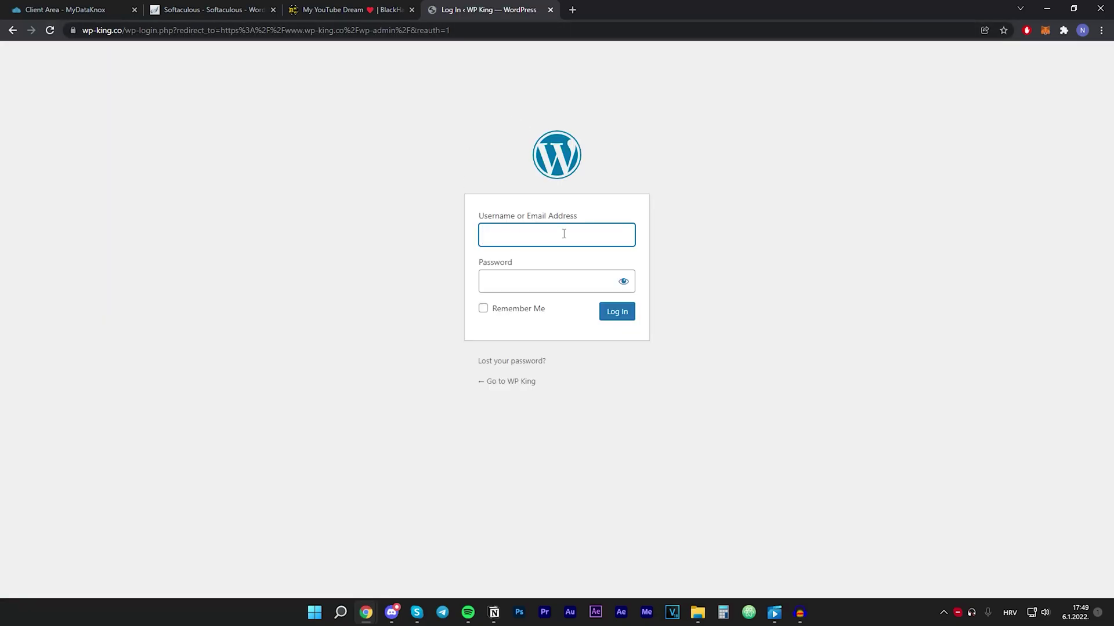